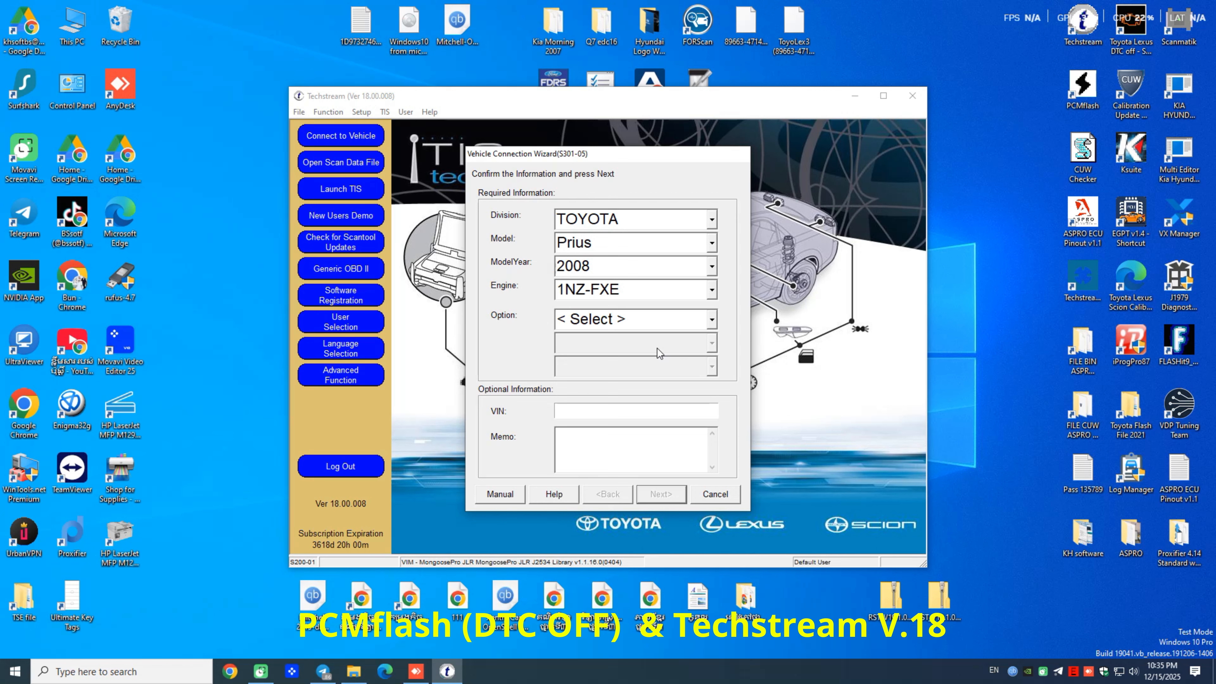
Step: Connect to the 2008 Toyota Prius 1NZ-FXE with the w/o Smart Key option and view its Engine and ECT trouble codes
click(626, 318)
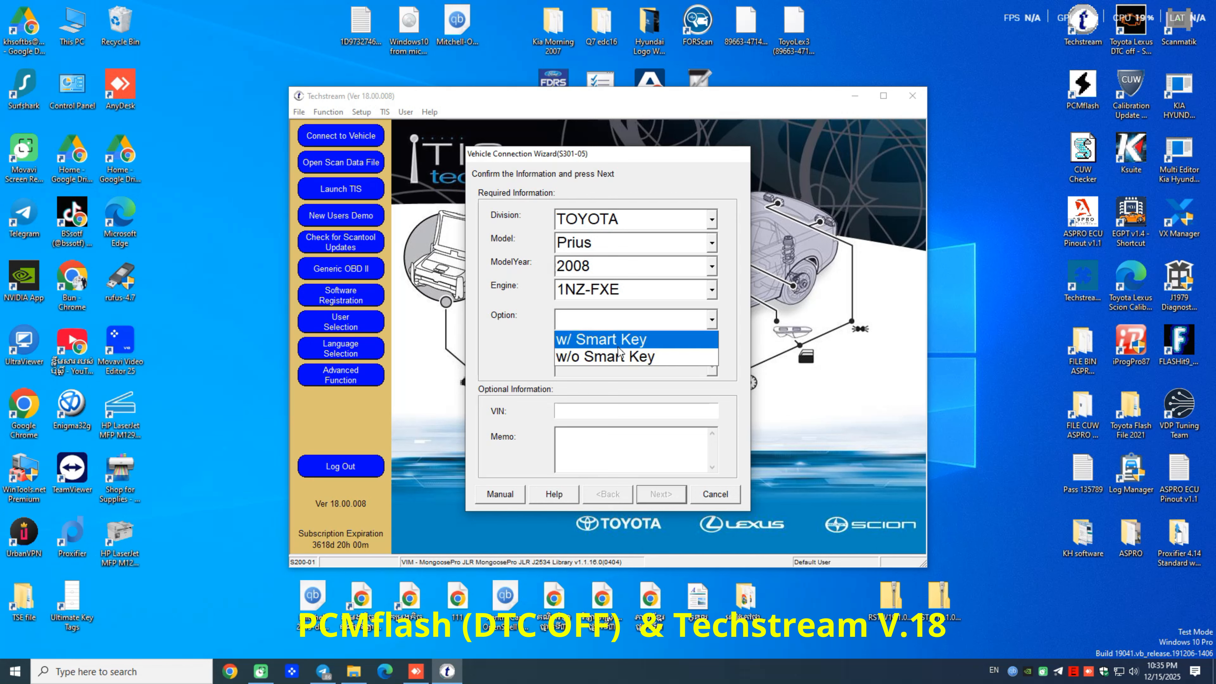
click(615, 359)
click(659, 494)
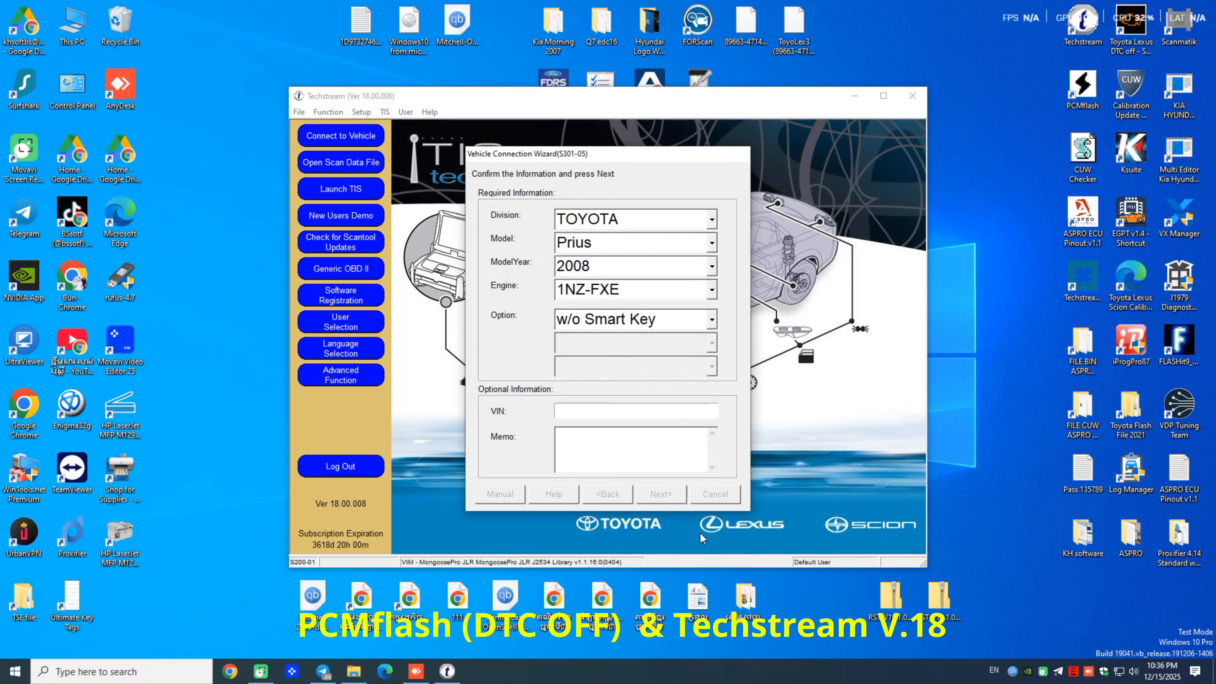
click(677, 493)
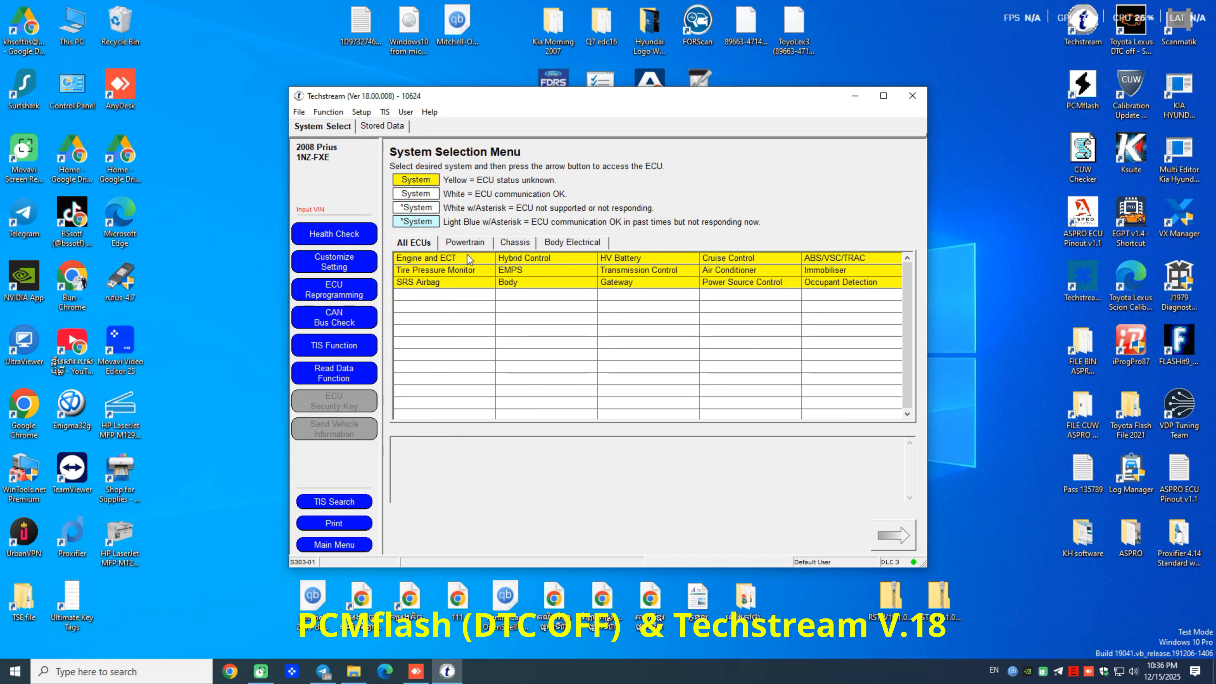
double_click(467, 256)
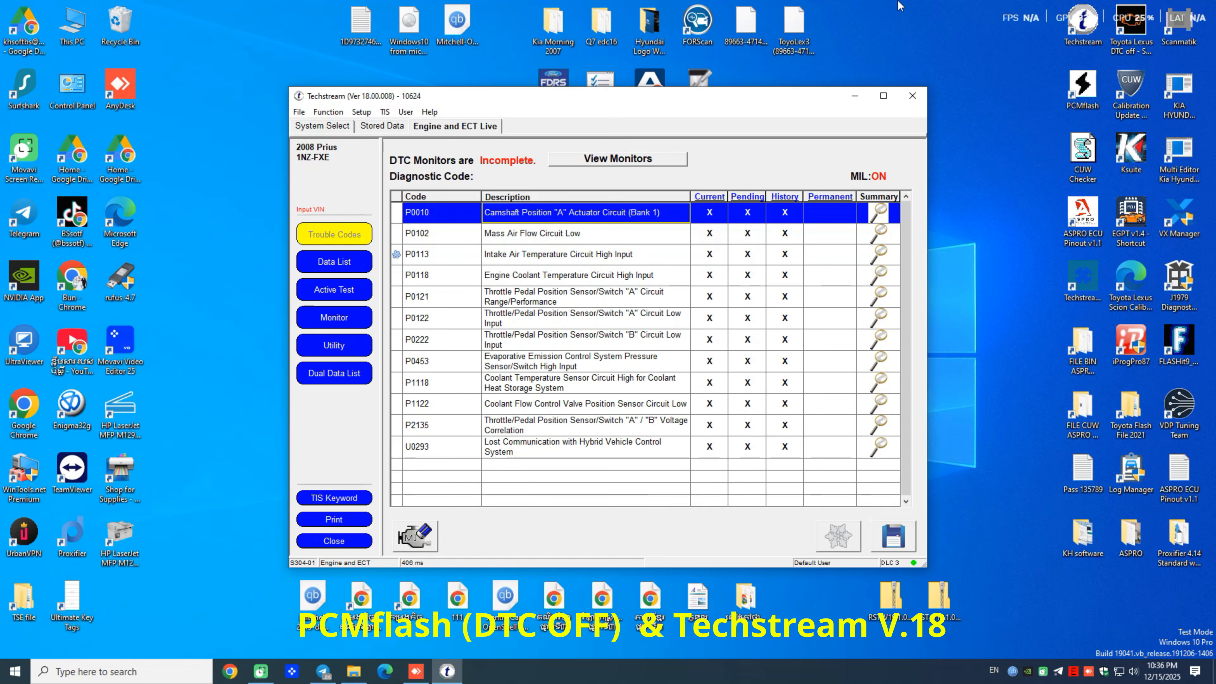
click(912, 95)
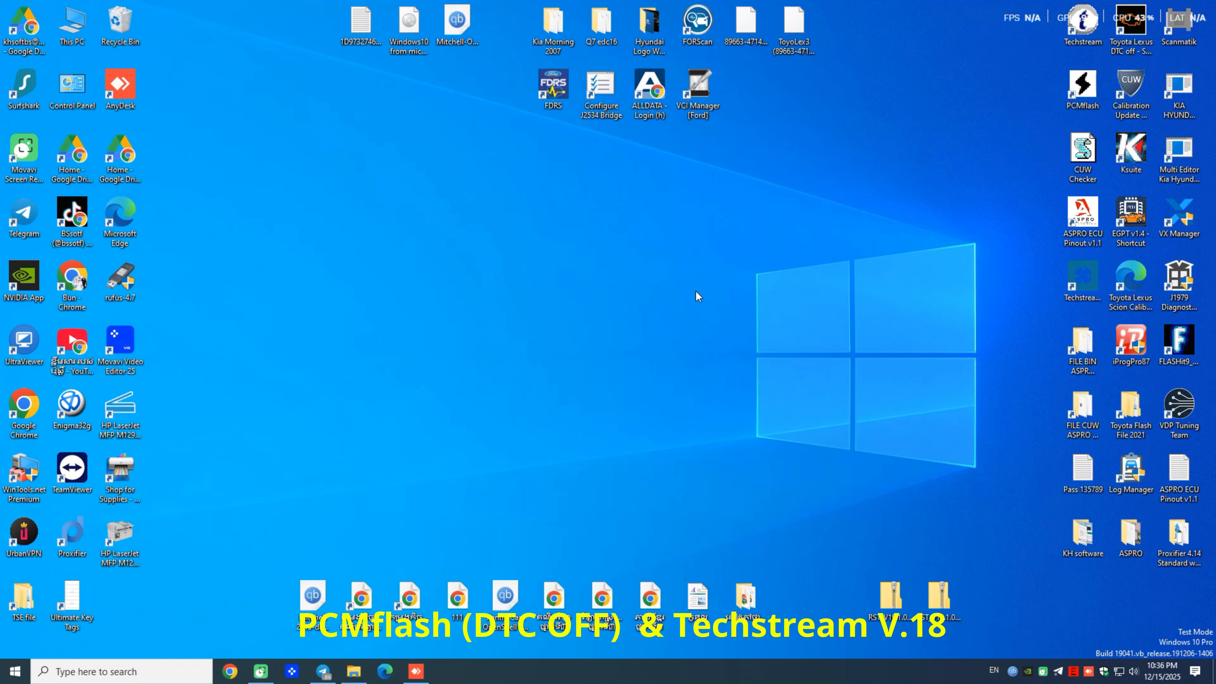
Step: Launch PCMflash as administrator and decline the download of build 1.4.5
right_click(1080, 86)
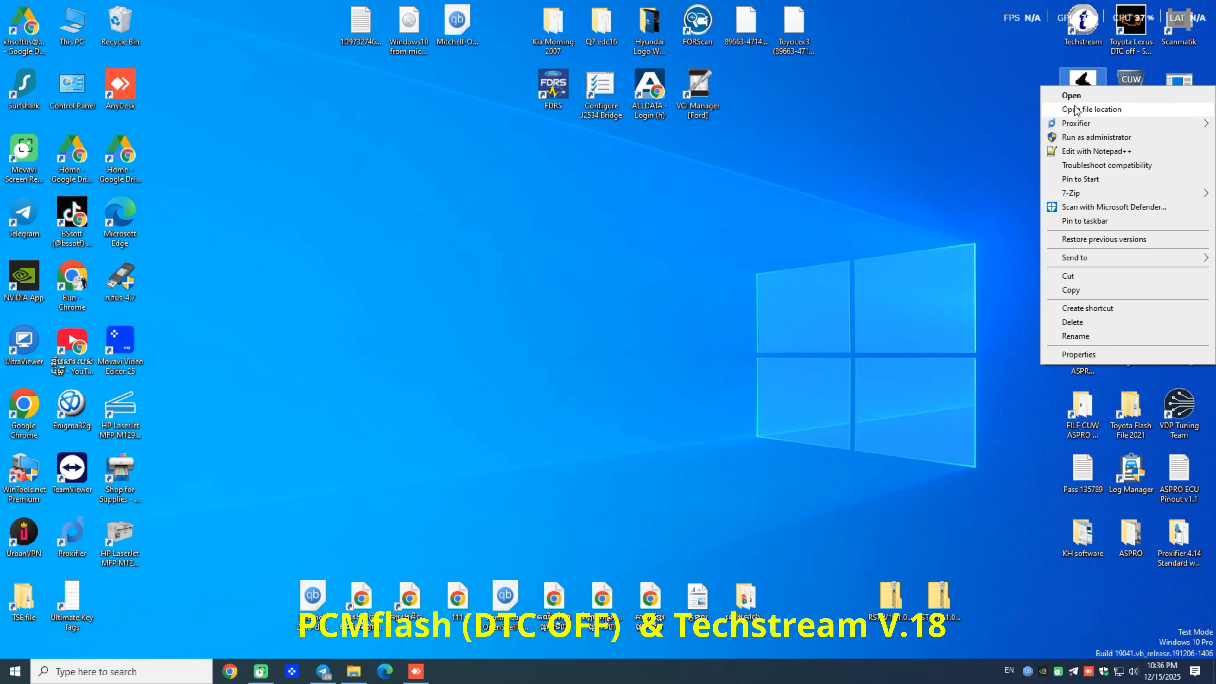
click(1067, 138)
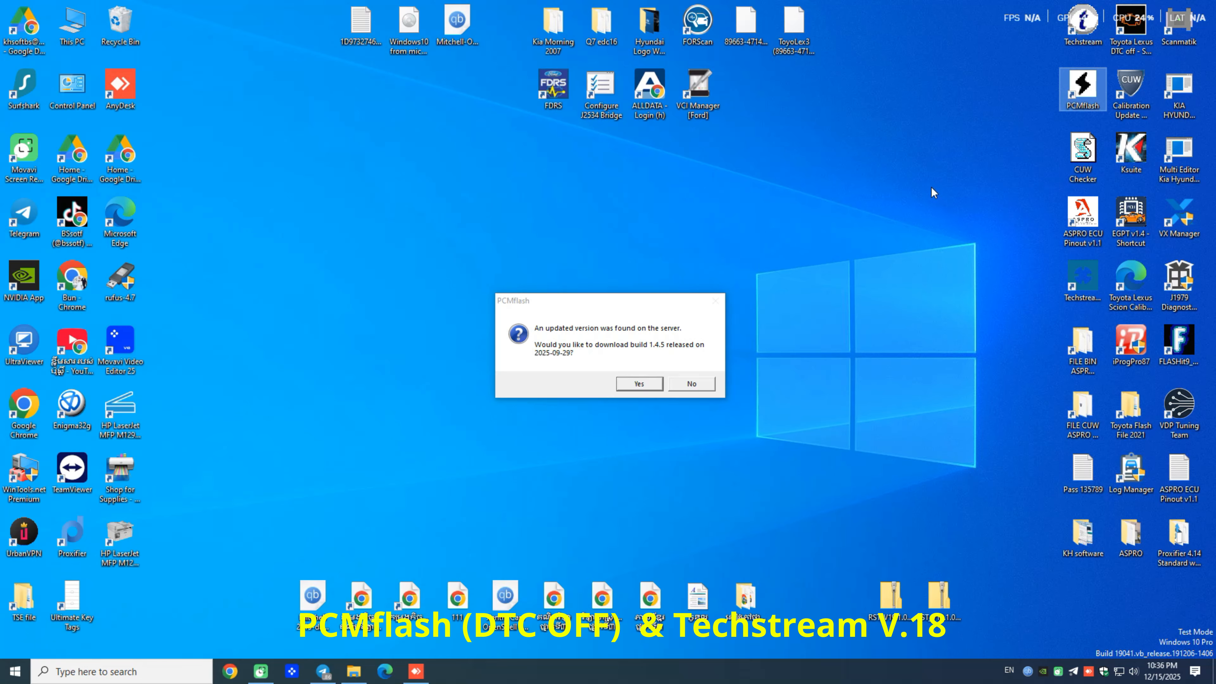
click(705, 385)
Step: Identify the ECU through the MongoosePro JLR interface and read its stored trouble codes
click(537, 241)
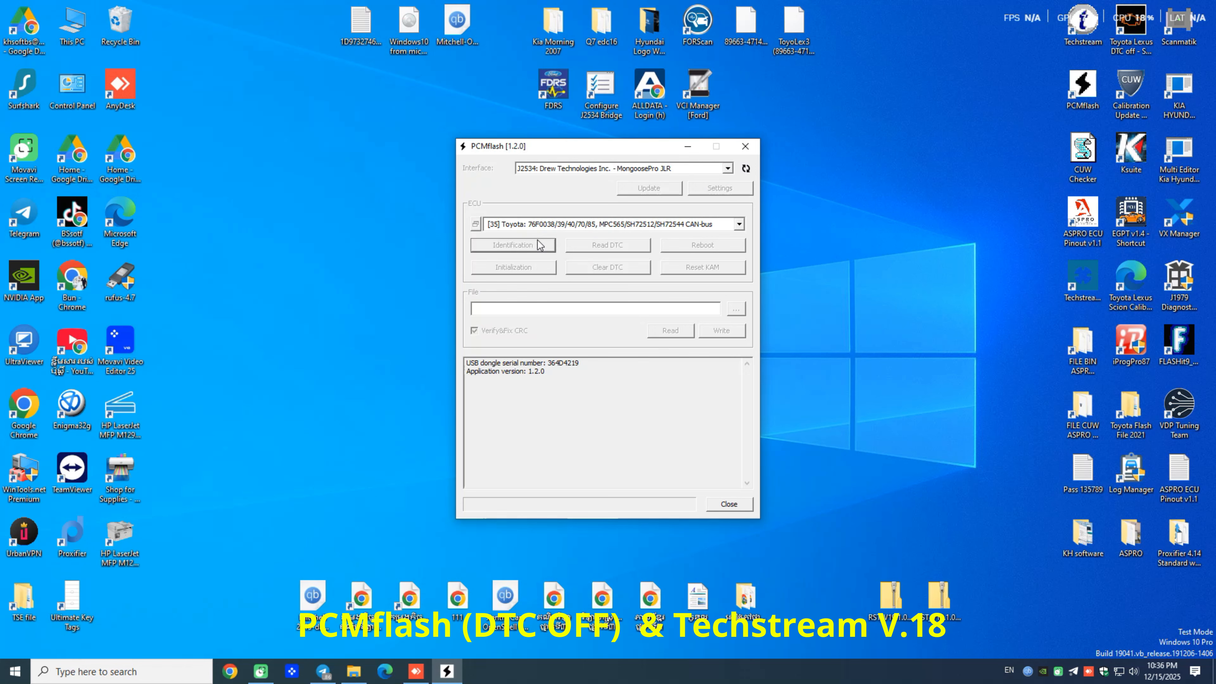
drag(581, 421, 502, 412)
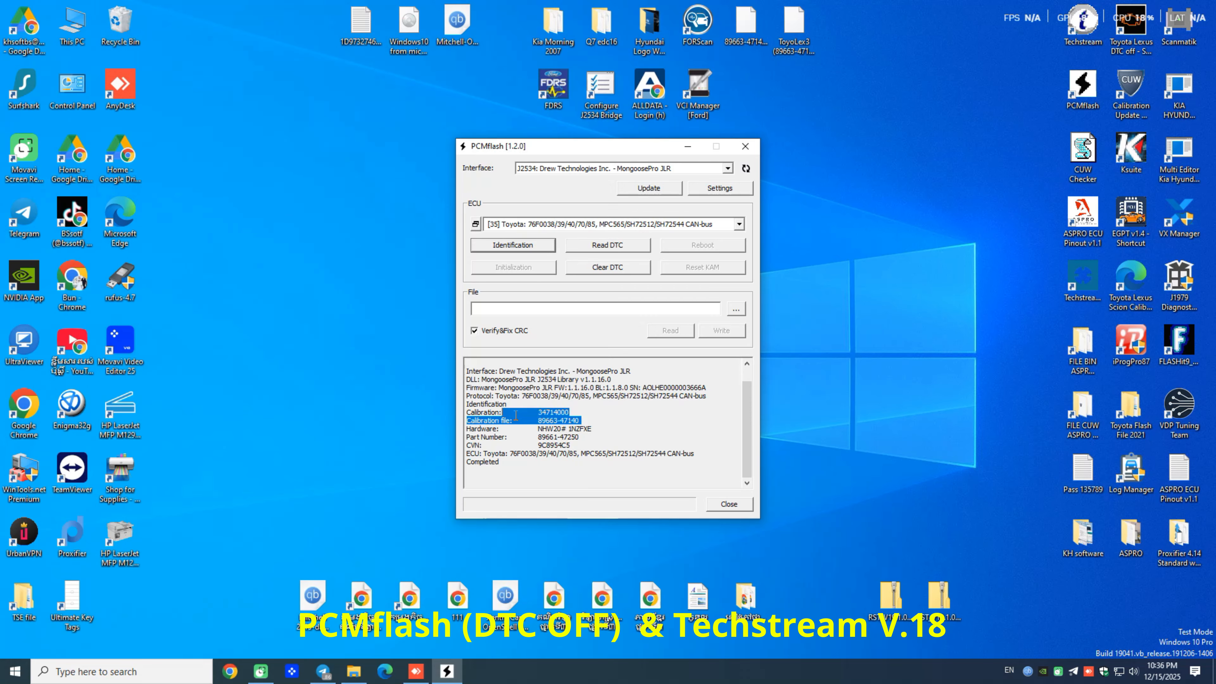
click(609, 247)
drag(515, 454, 469, 364)
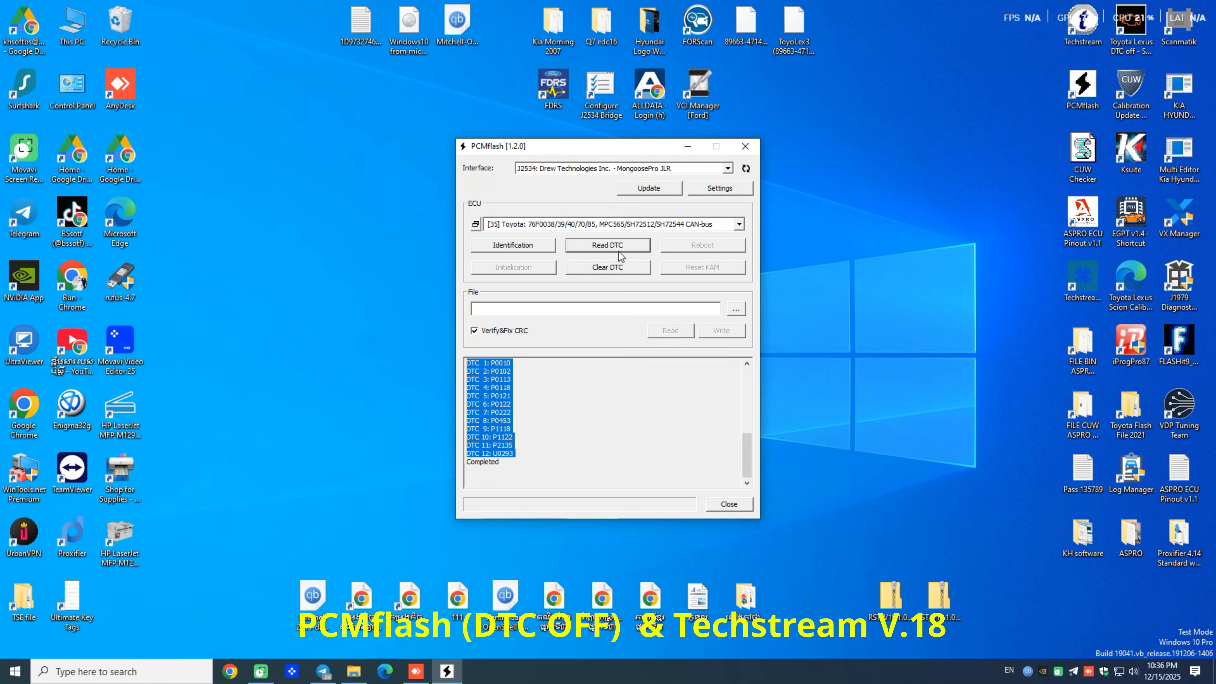
Step: Clear the ECU's stored trouble codes and read the codes again
click(617, 267)
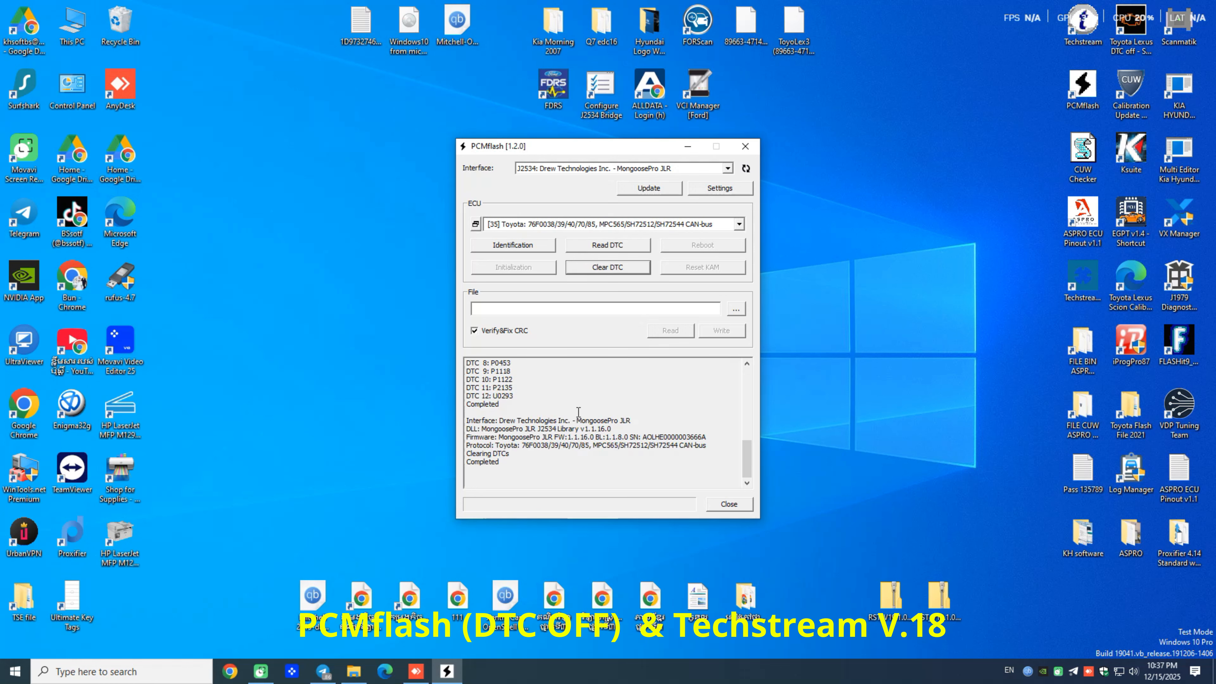
click(602, 249)
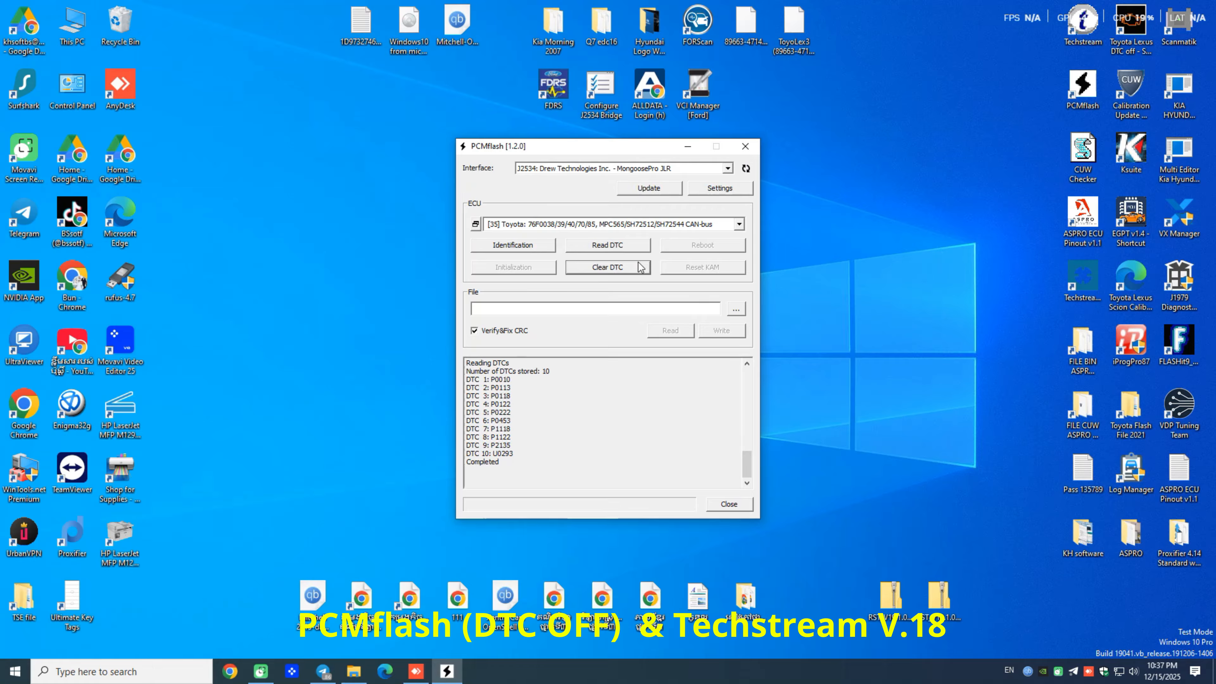
click(738, 306)
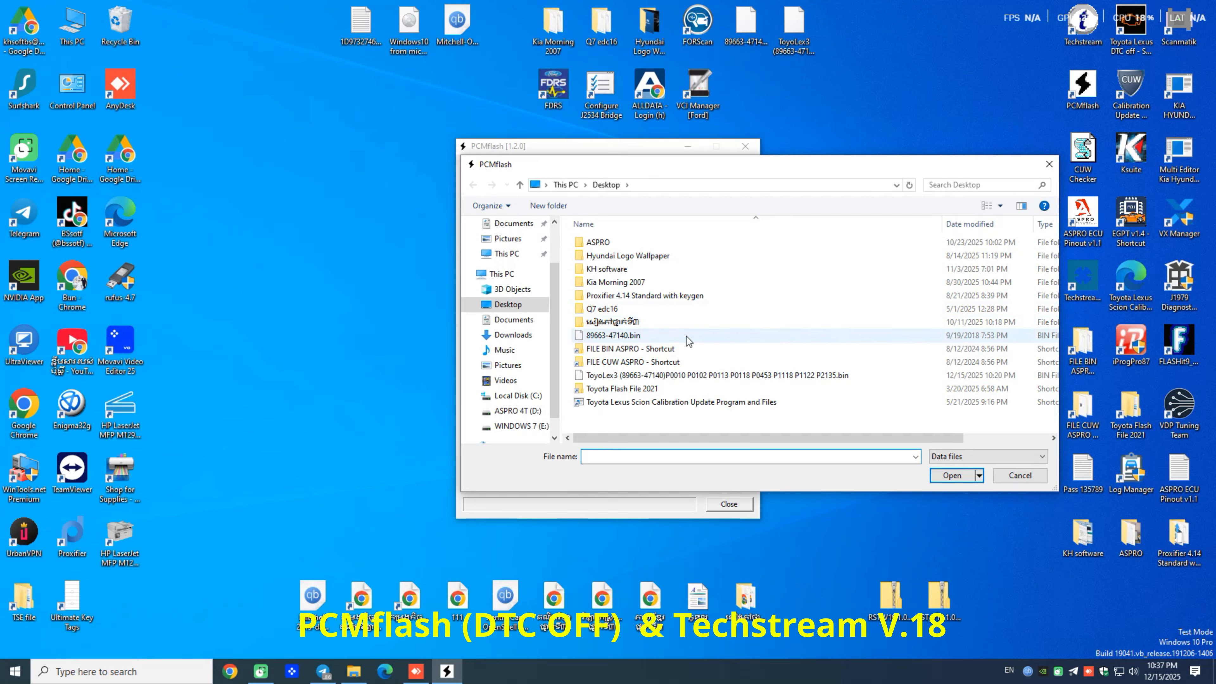
click(681, 376)
click(947, 475)
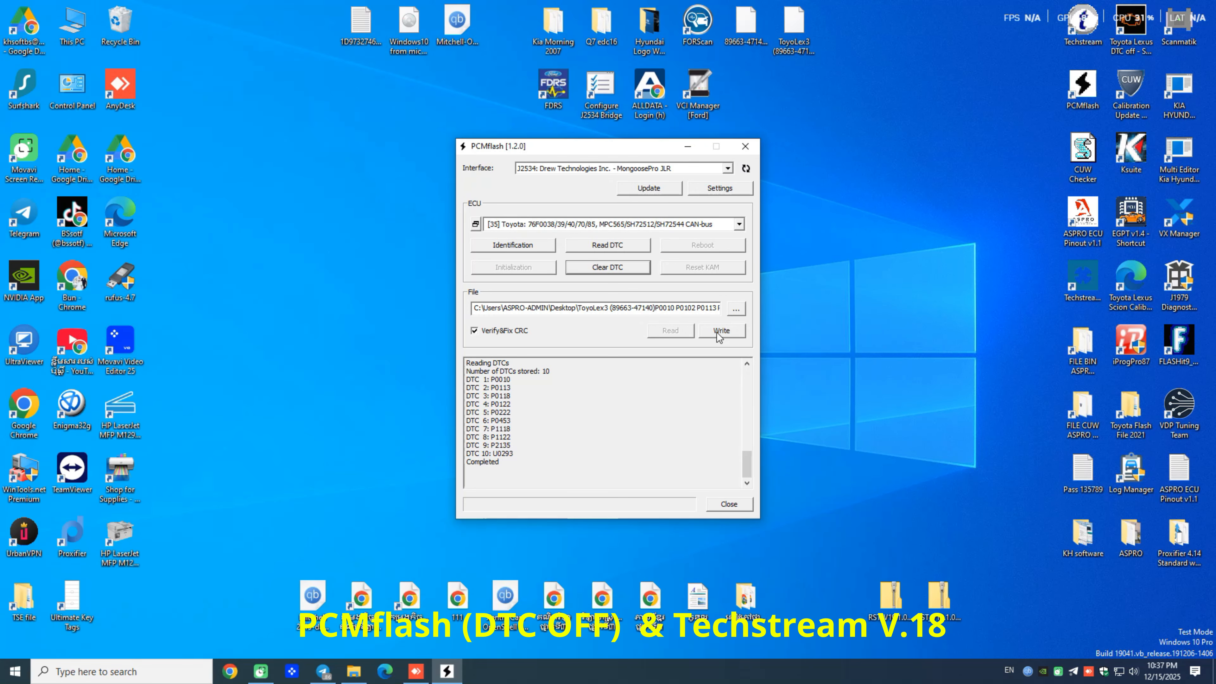
Step: Write the loaded file to the ECU with Verify&Fix CRC, accepting the checksum correction and the ignition off and on requests
click(720, 337)
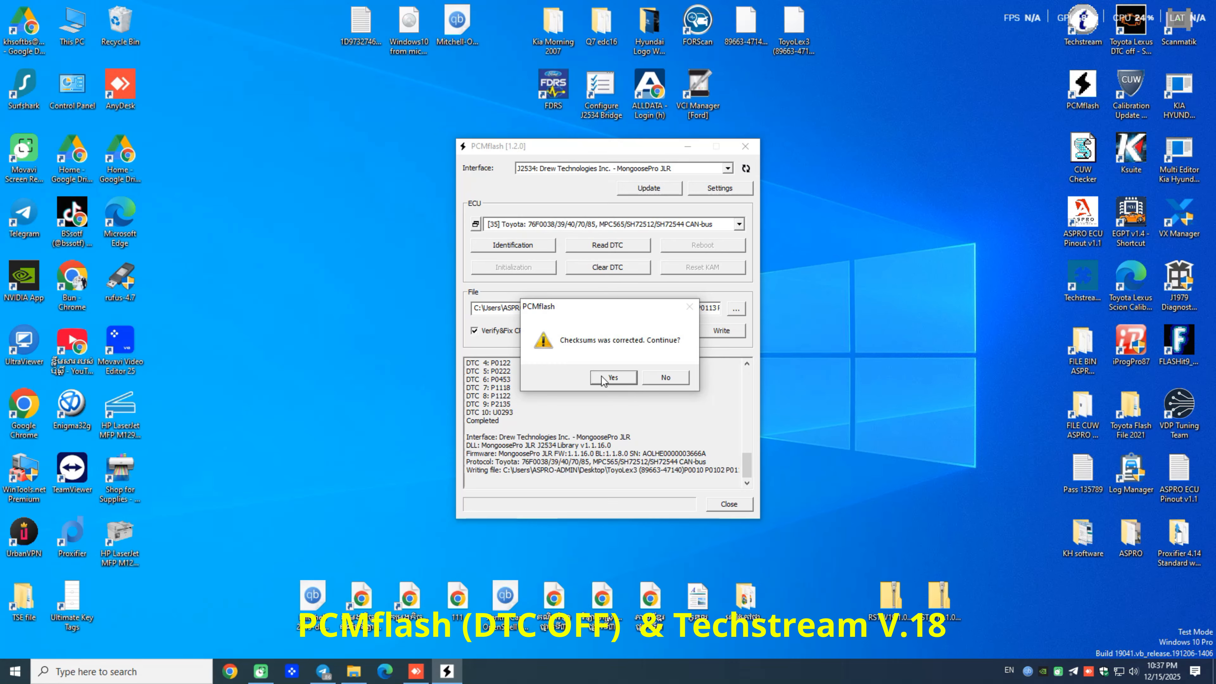
click(604, 377)
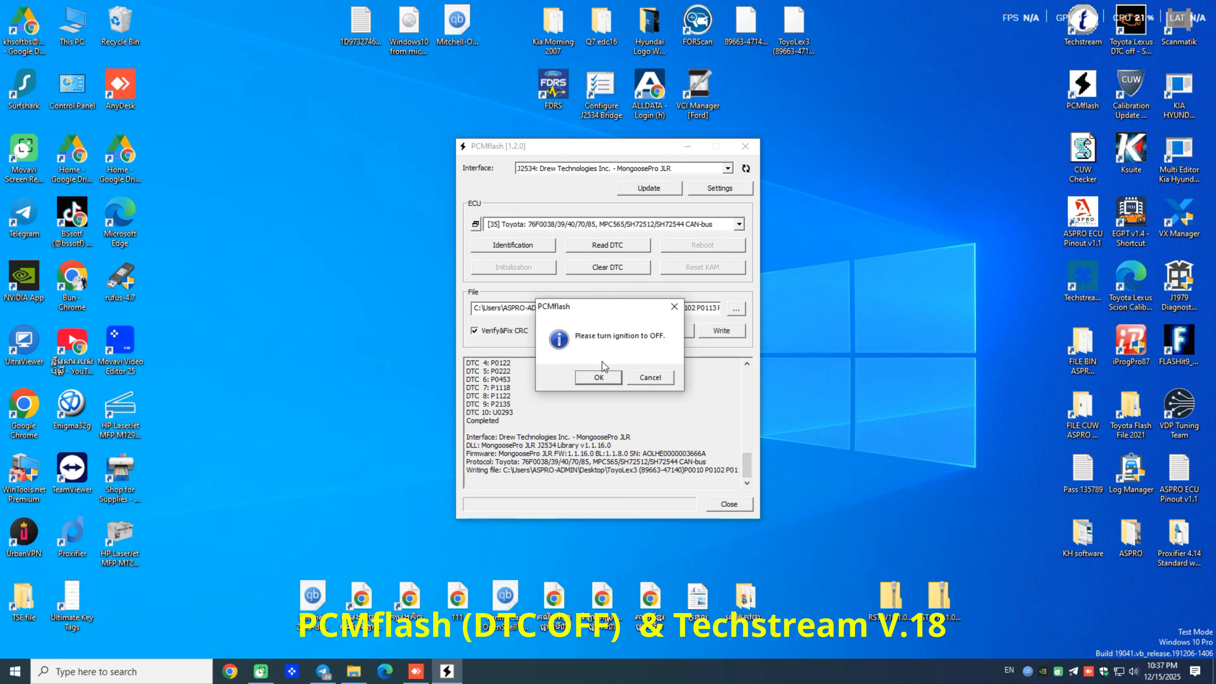
click(597, 377)
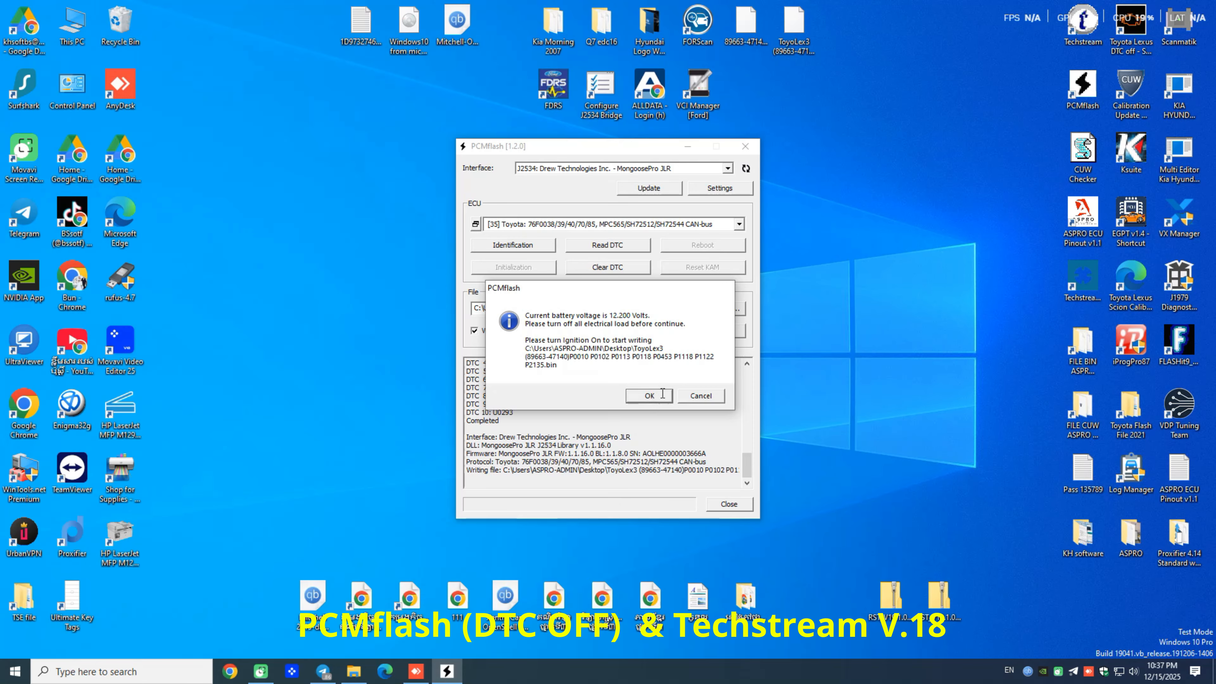
click(659, 397)
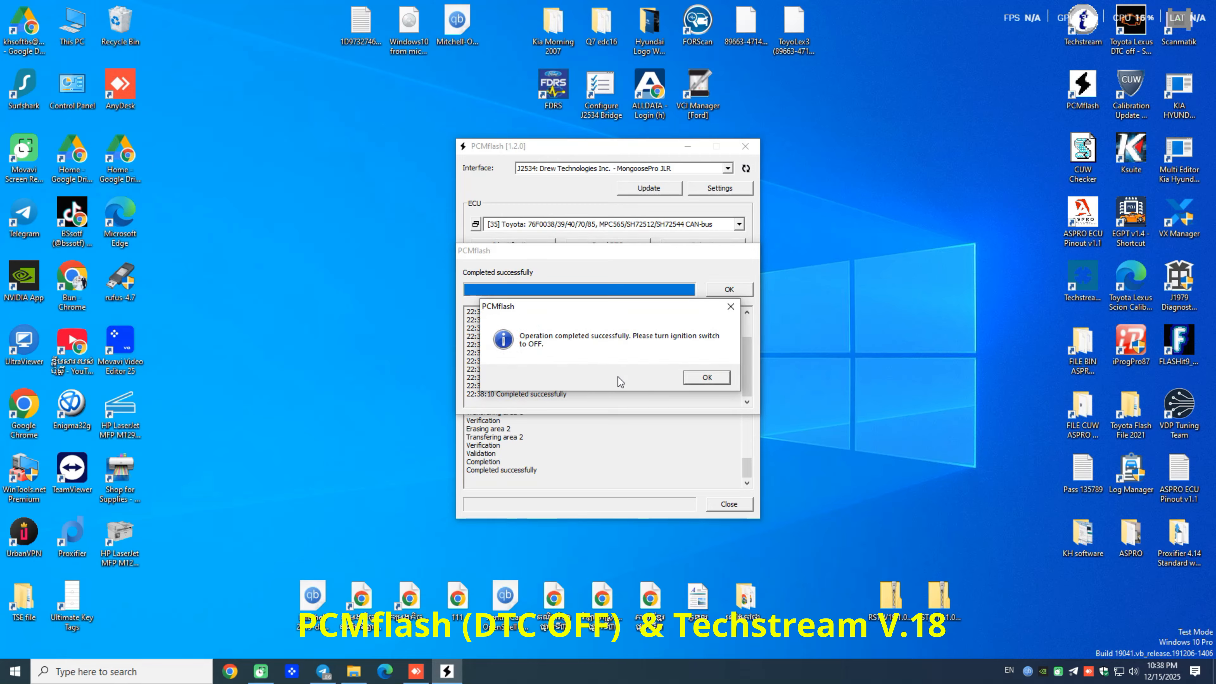
click(707, 378)
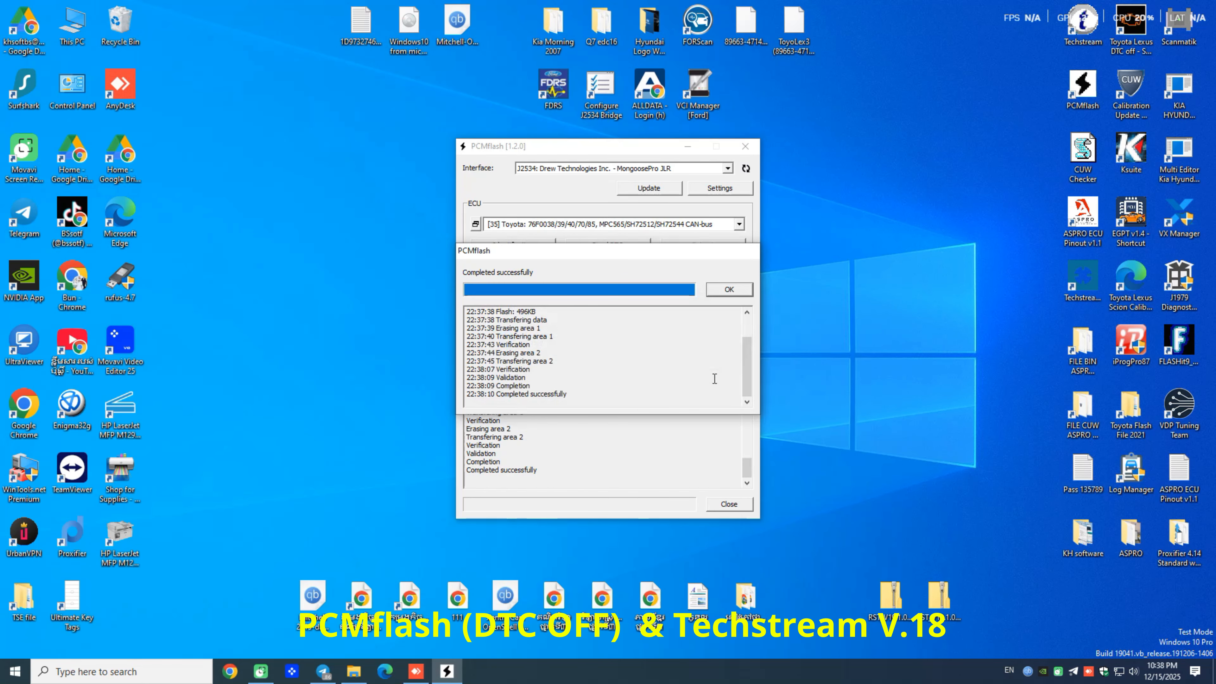
click(733, 290)
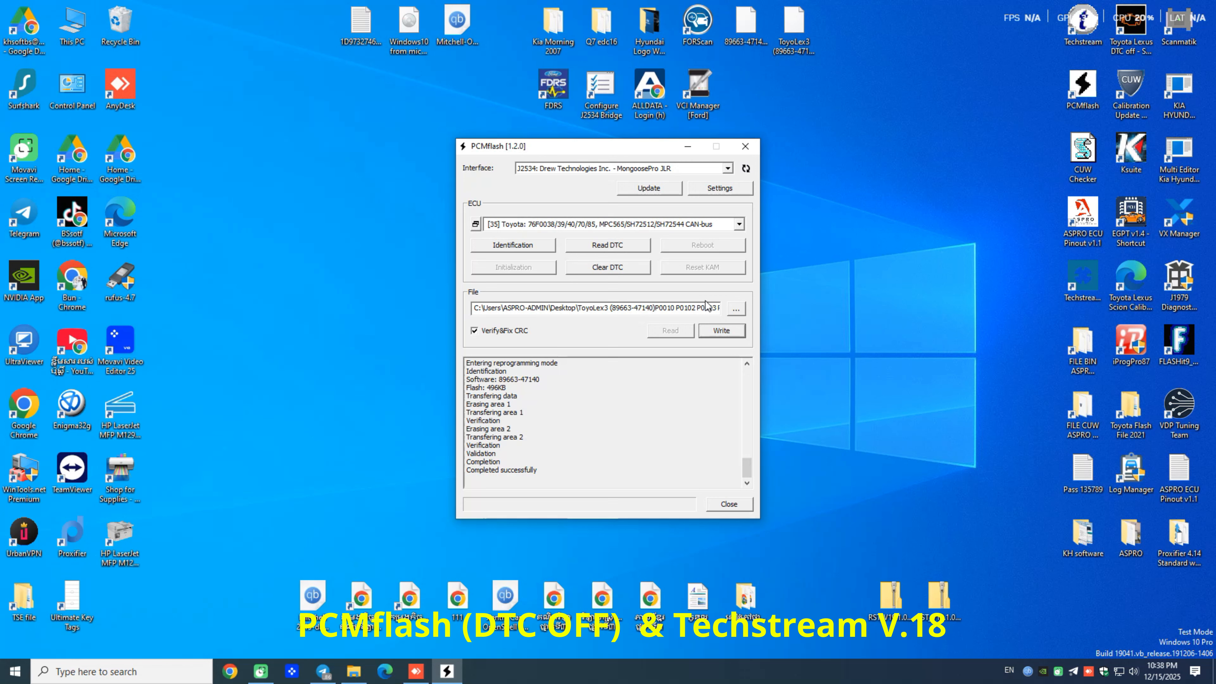
Step: Check the flashed ECU by repeating its identification and rereading its trouble codes, and close PCMflash
click(501, 246)
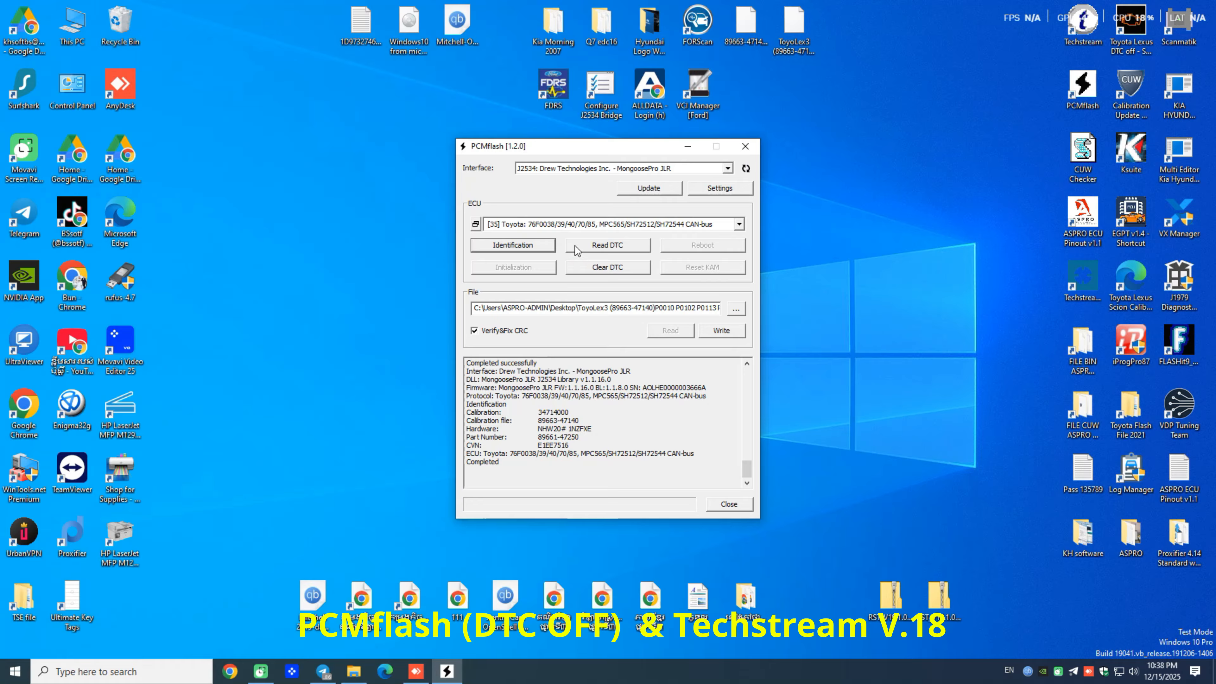
click(590, 245)
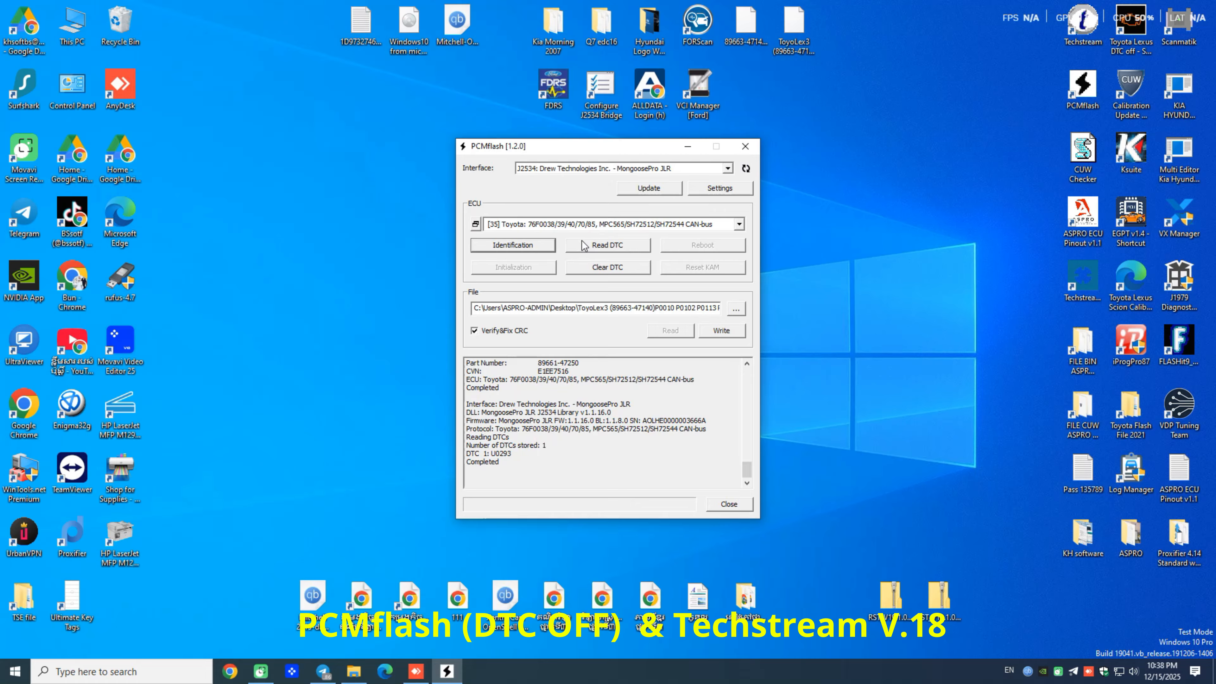
drag(521, 455, 462, 443)
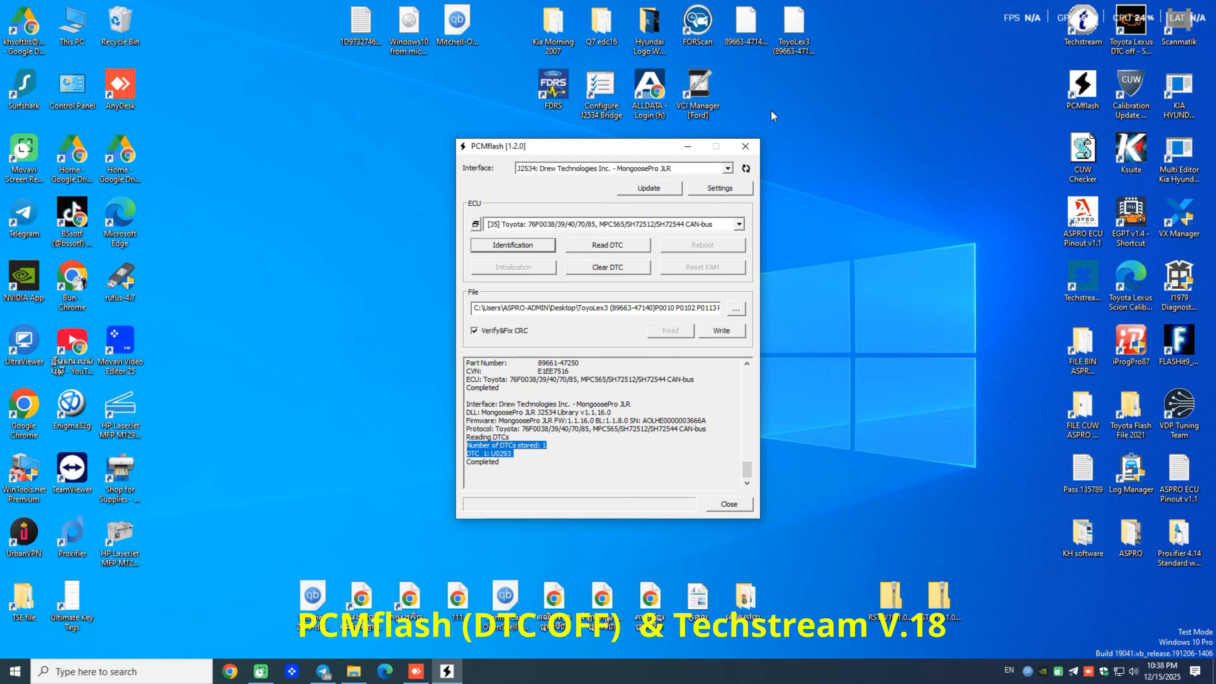
click(746, 147)
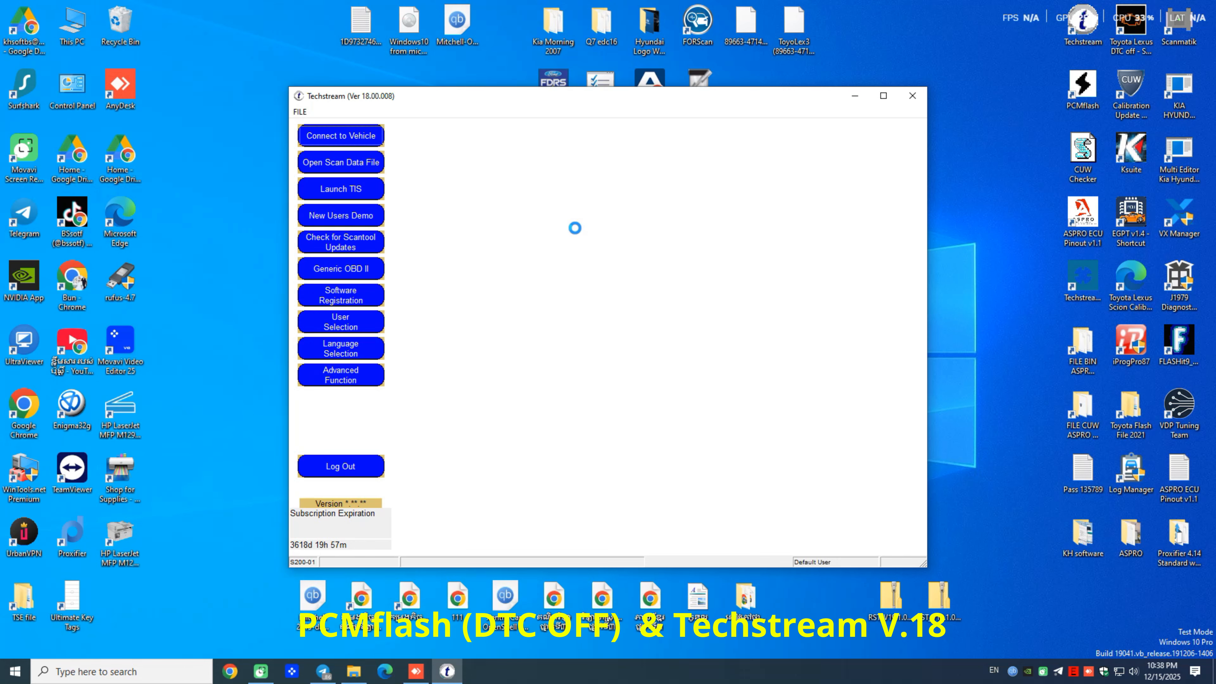
Step: Reconnect to the 2008 Toyota Prius in Techstream with the w/o Smart Key option
click(366, 139)
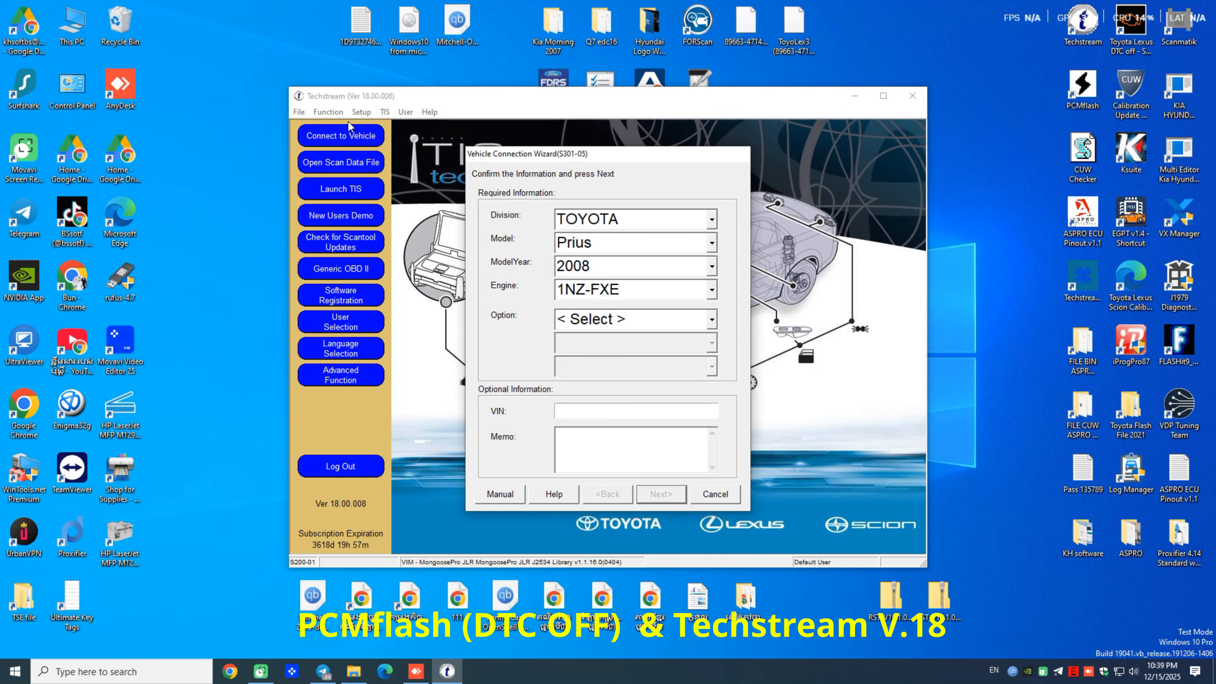
click(602, 319)
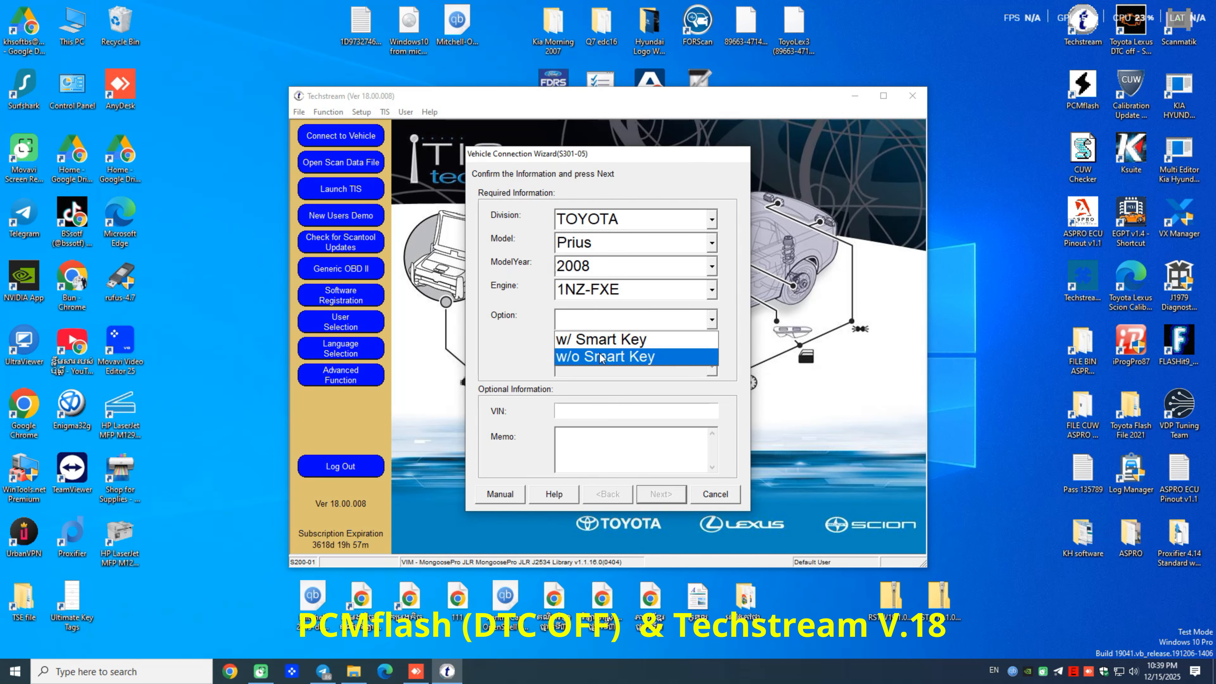
click(610, 356)
click(662, 495)
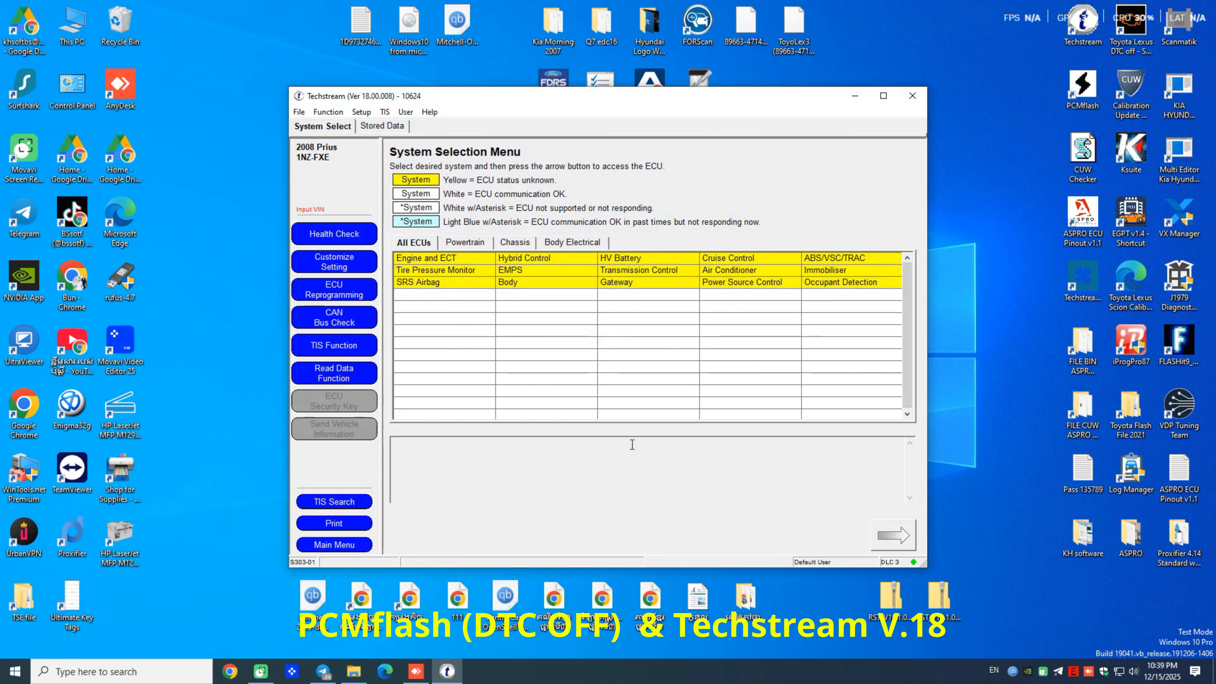
Step: Review the remaining trouble codes of the Engine and ECT system and close Techstream
click(438, 261)
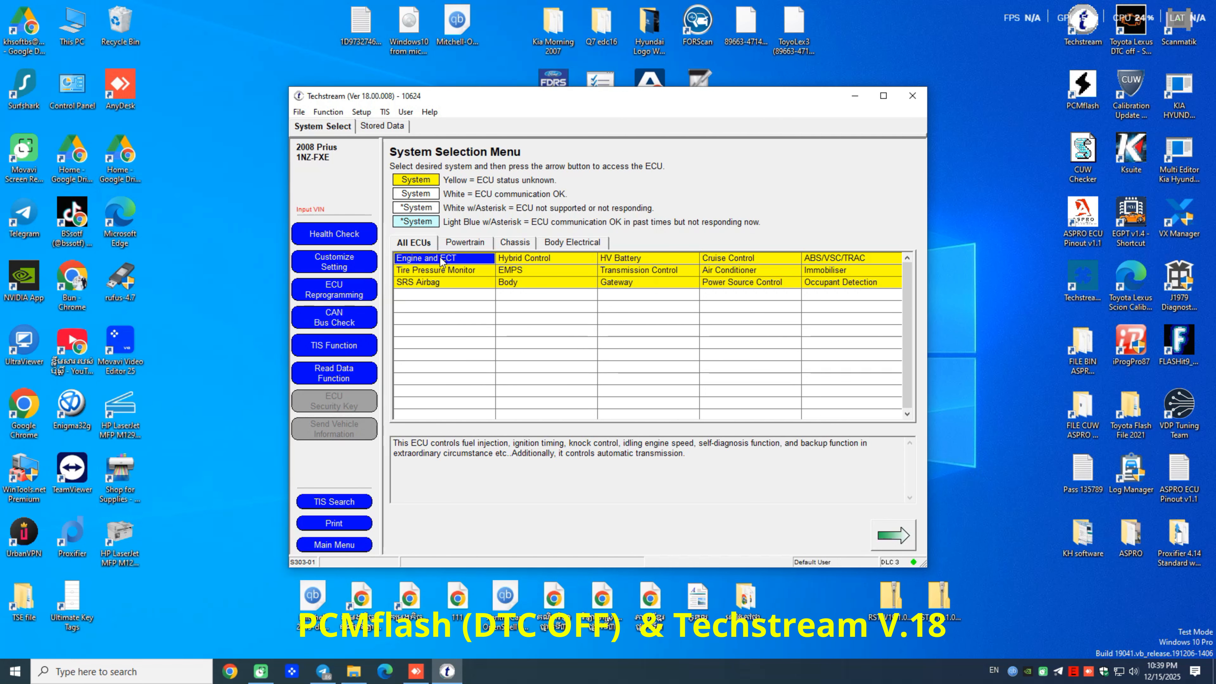
double_click(438, 261)
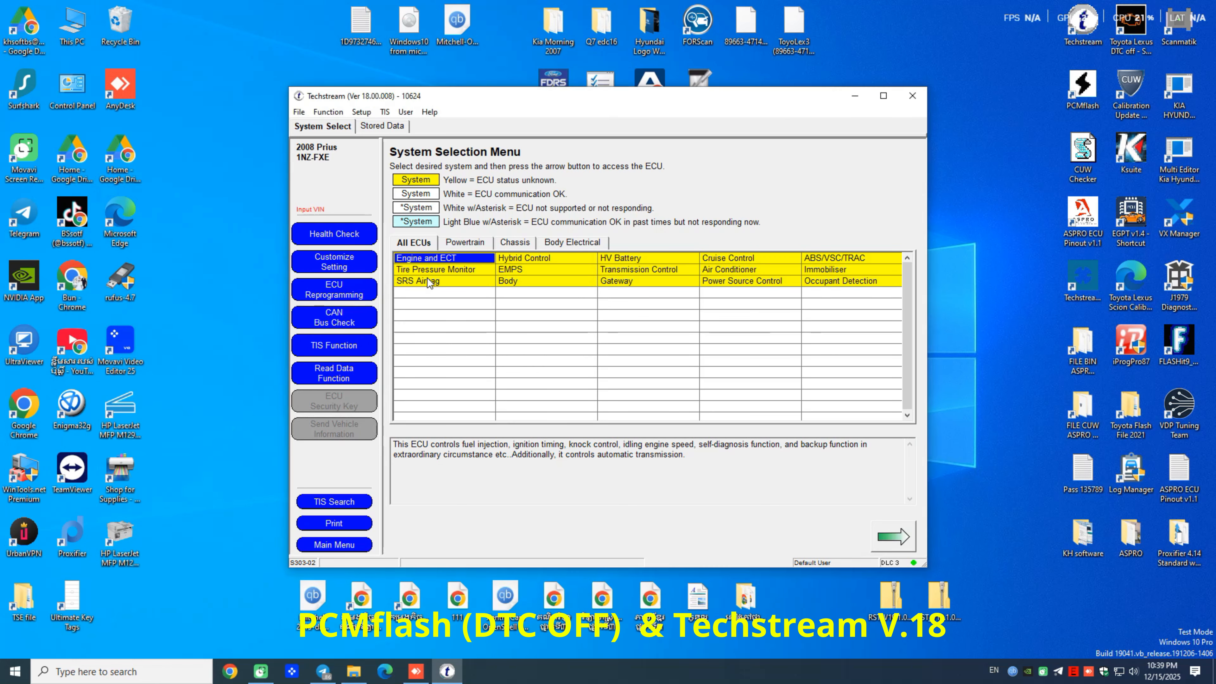
click(415, 214)
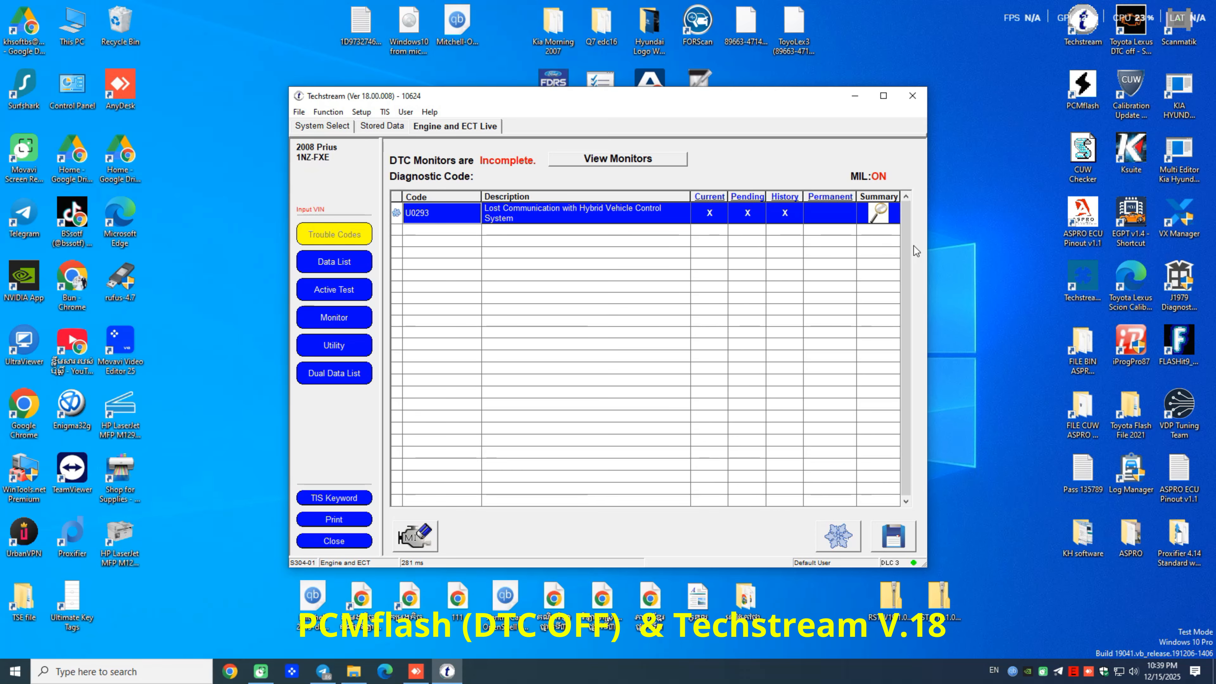
click(912, 96)
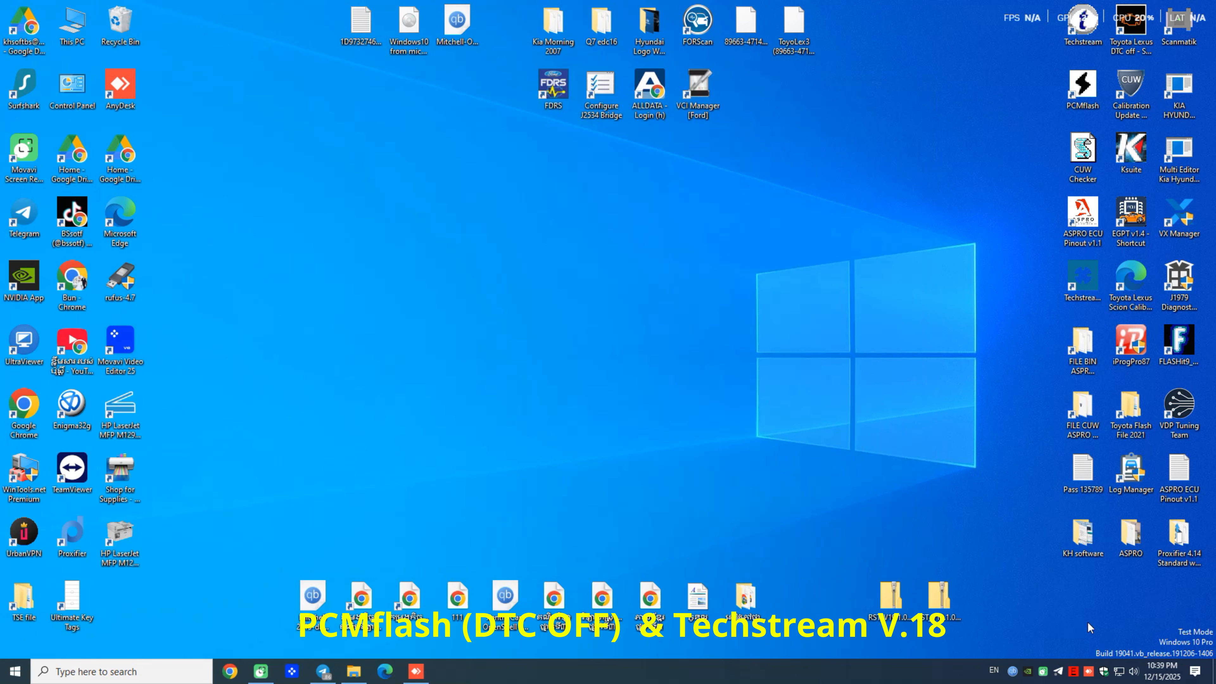